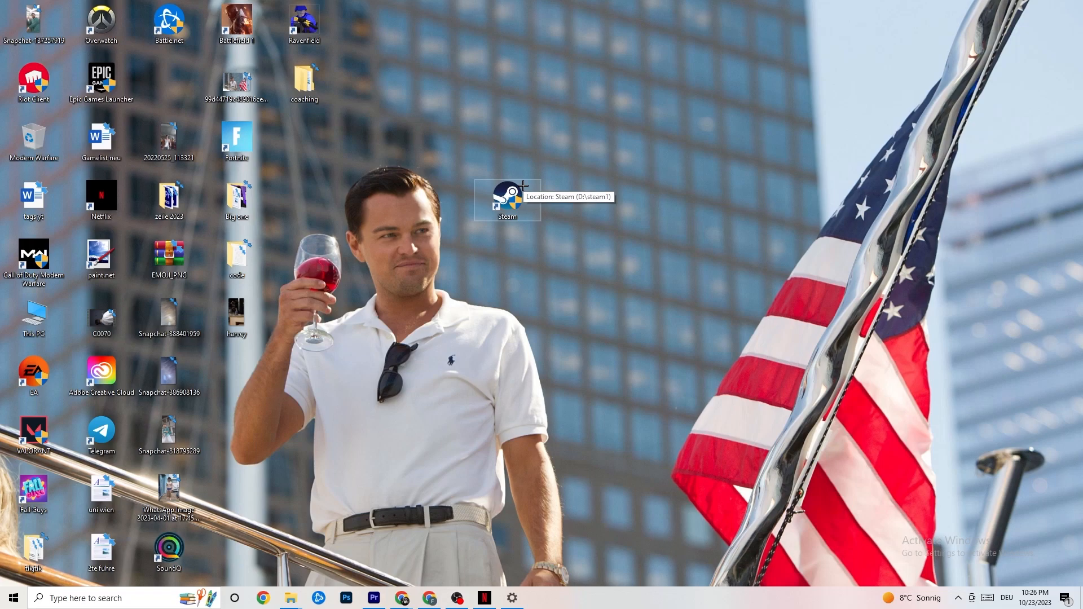
Inspect the Steam shortcut's compatibility properties, including the available Windows compatibility modes, and close the dialog with the settings accepted
right_click(518, 195)
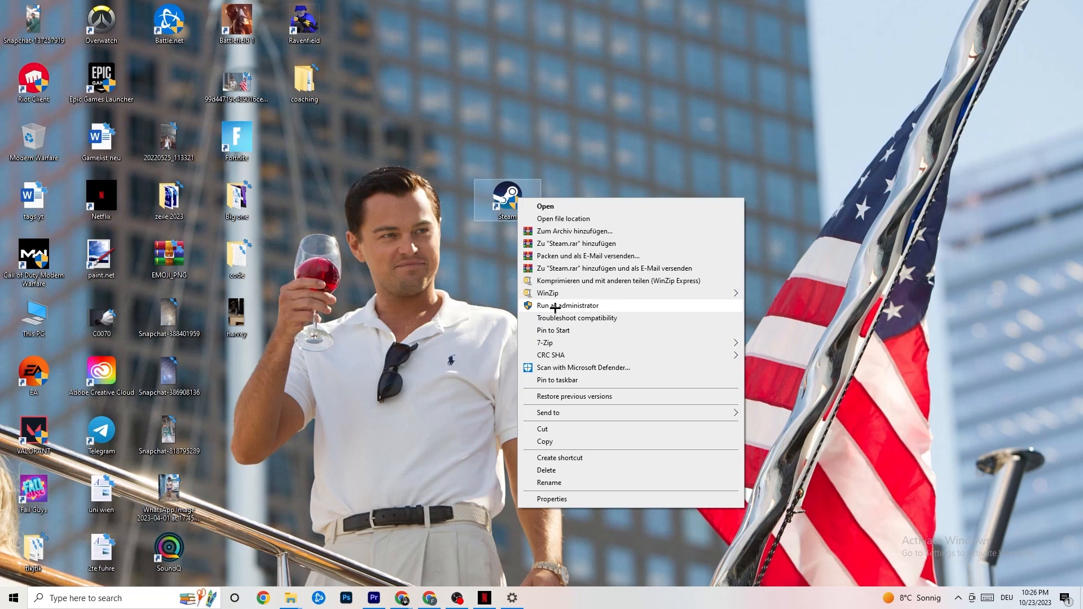
left_click(481, 301)
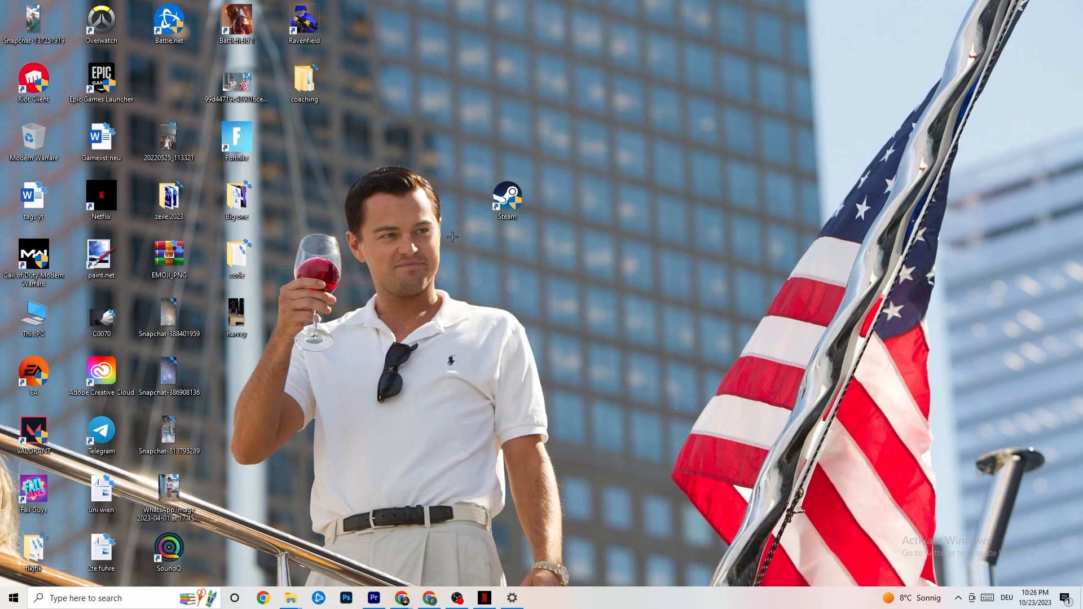
right_click(505, 201)
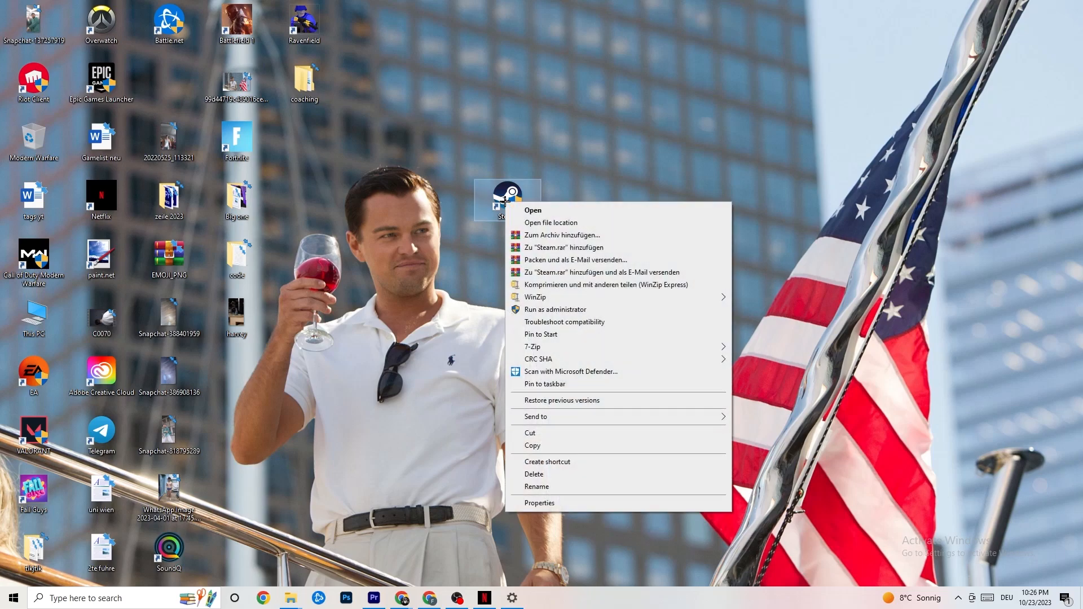
left_click(563, 504)
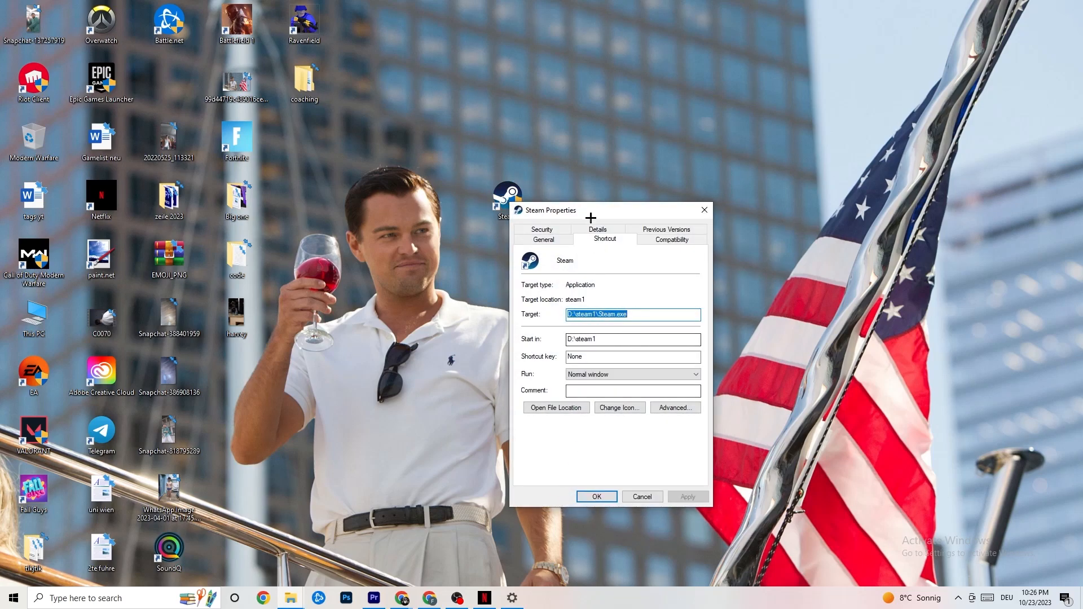
left_click_drag(584, 208, 532, 126)
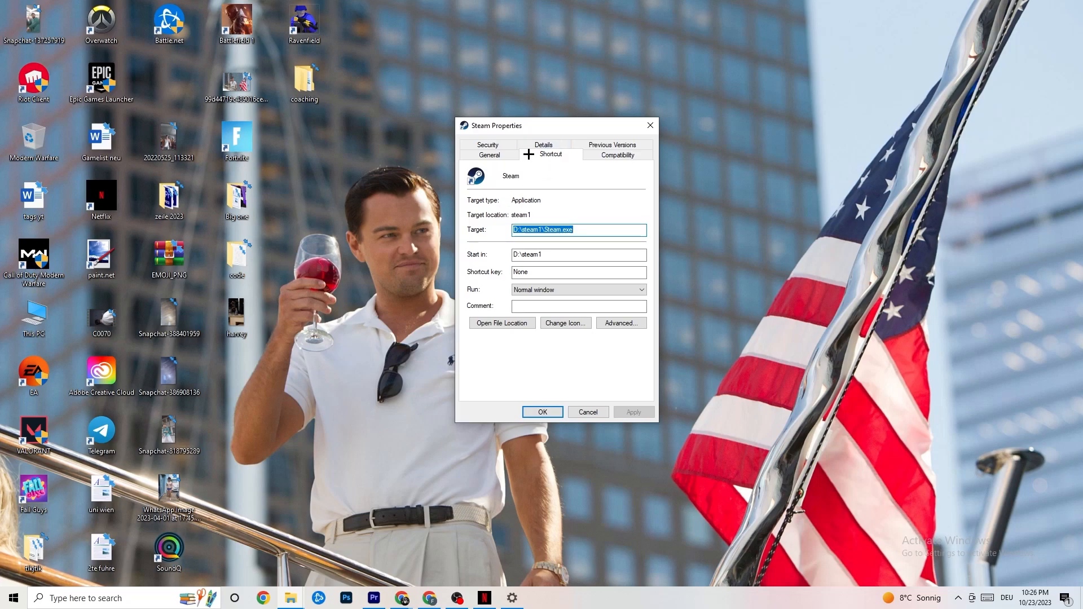
left_click(587, 154)
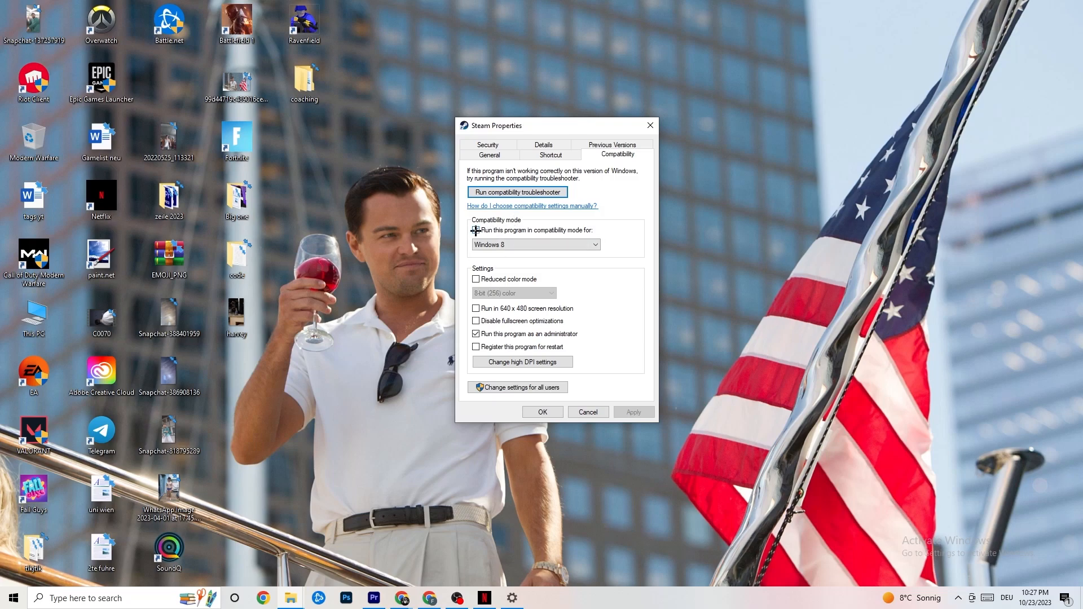
left_click(526, 244)
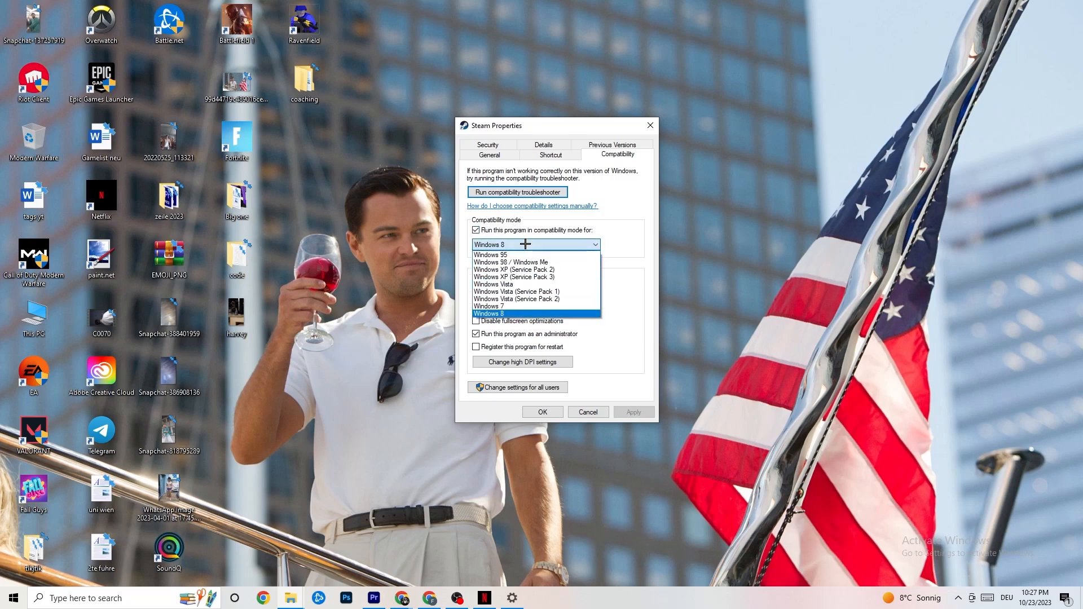
left_click(615, 262)
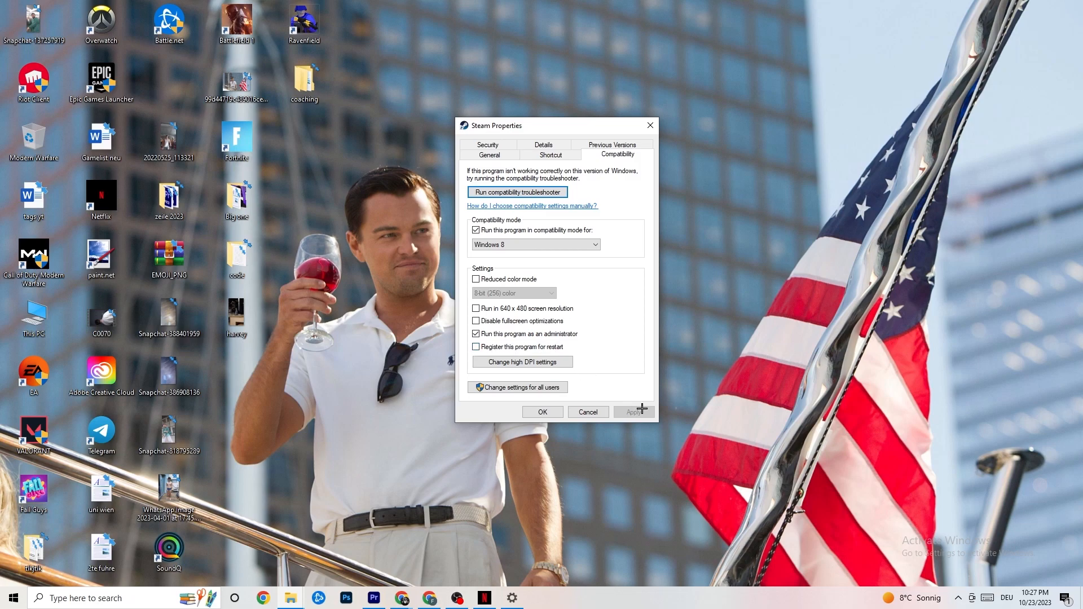
left_click(543, 412)
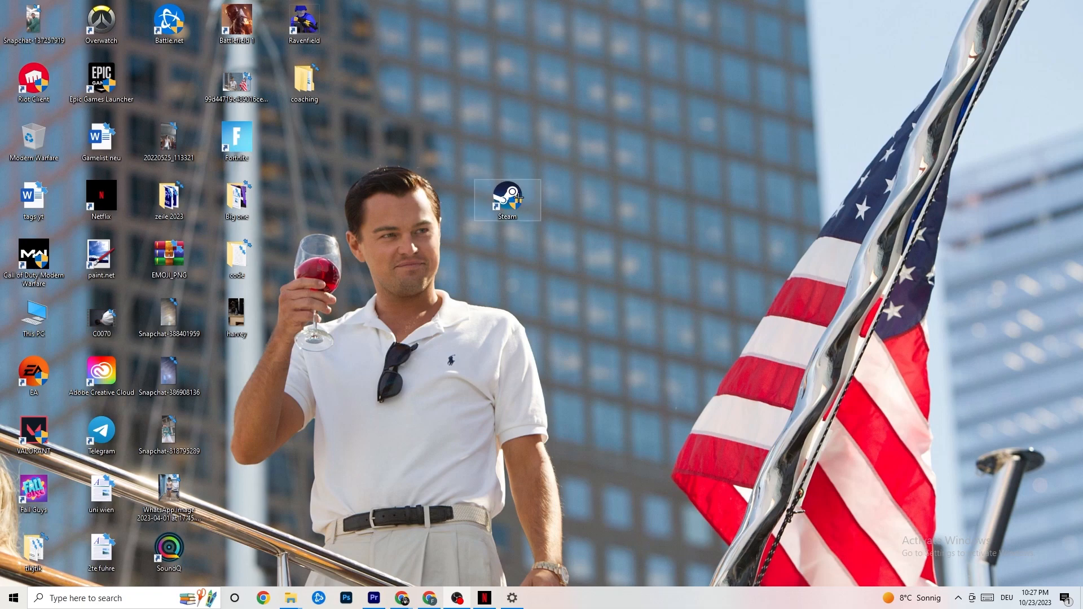
left_click(0, 608)
left_click(401, 509)
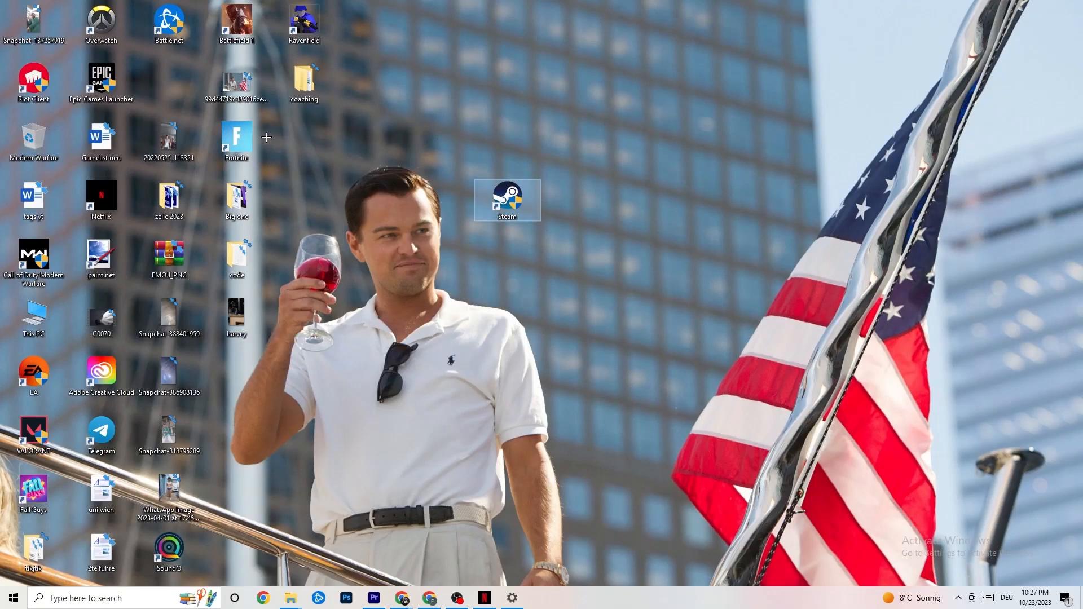
right_click(497, 206)
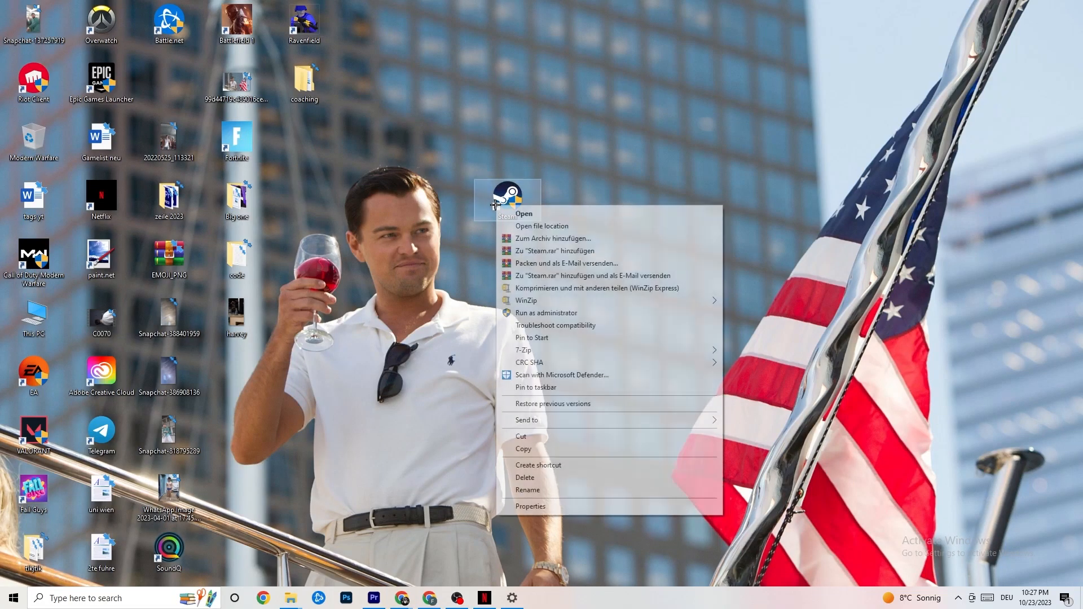
left_click(465, 318)
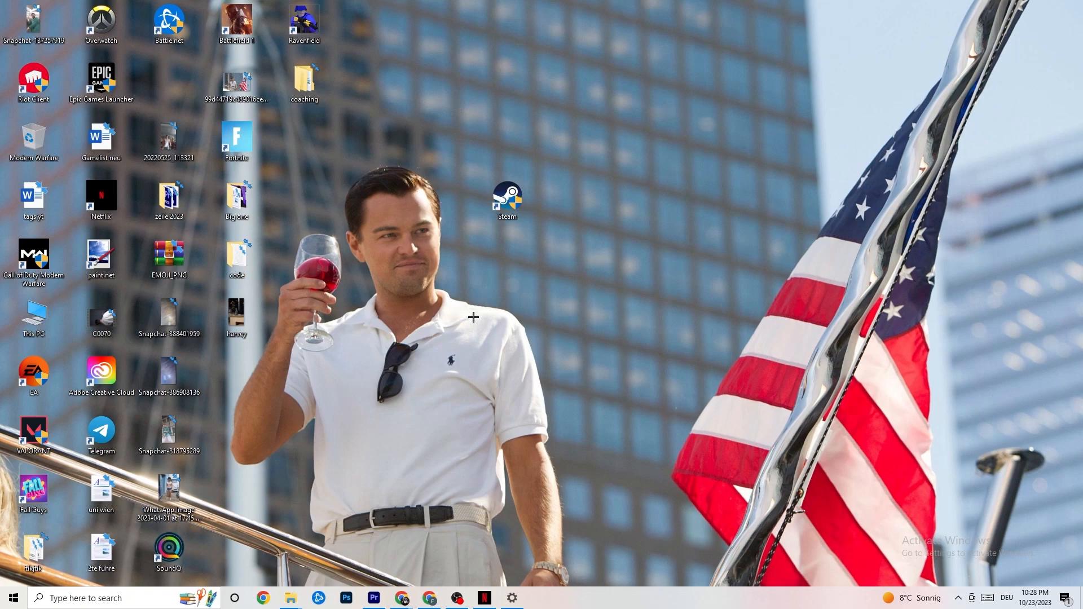
Open Task Manager maximized and view the actions available for the Google Chrome process without ending it
right_click(602, 605)
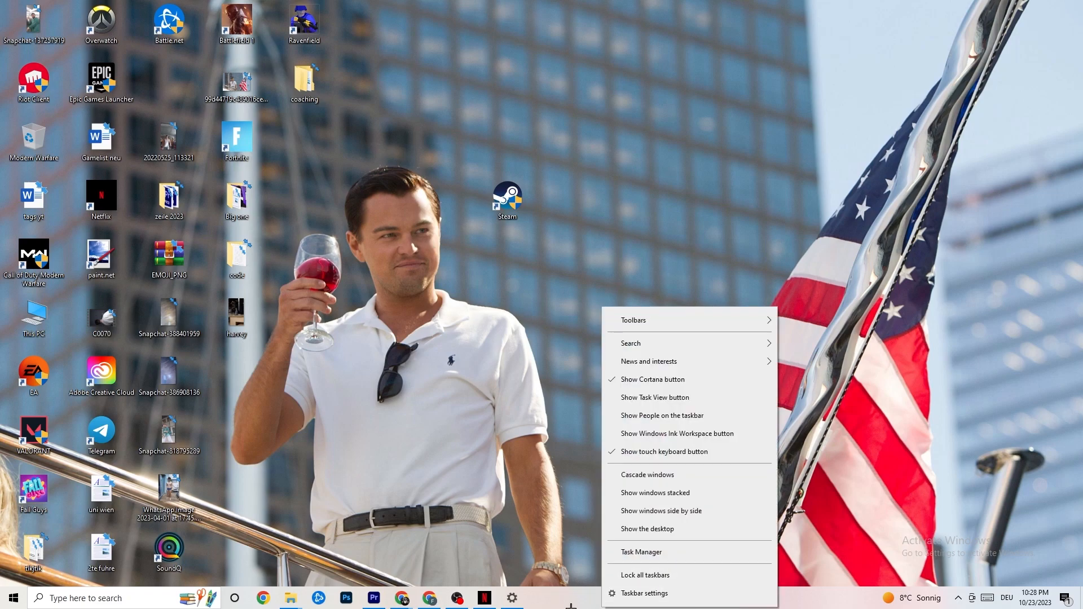
left_click(648, 552)
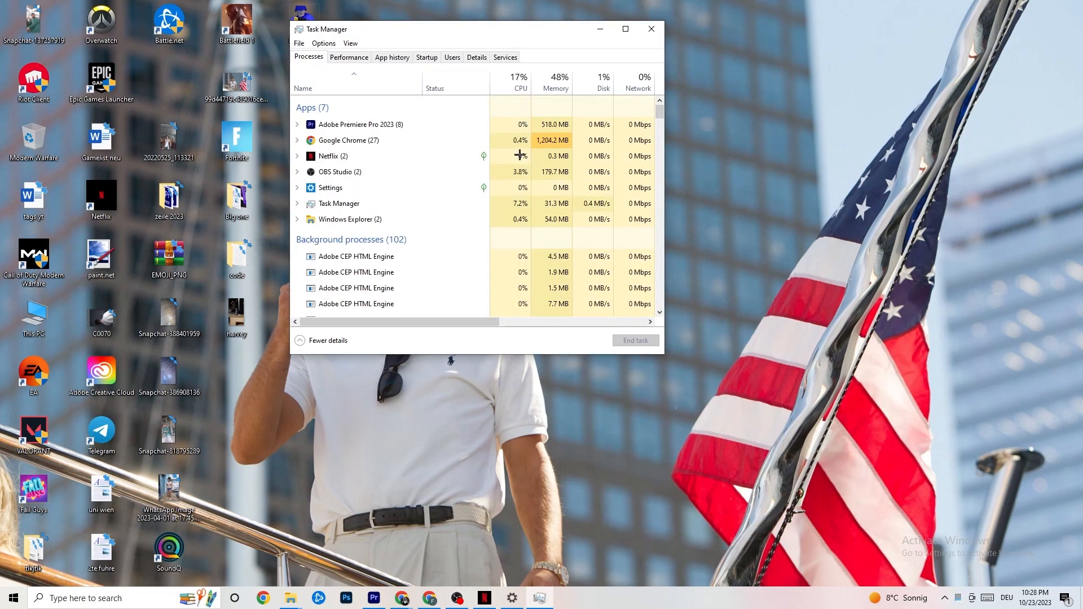
left_click(626, 29)
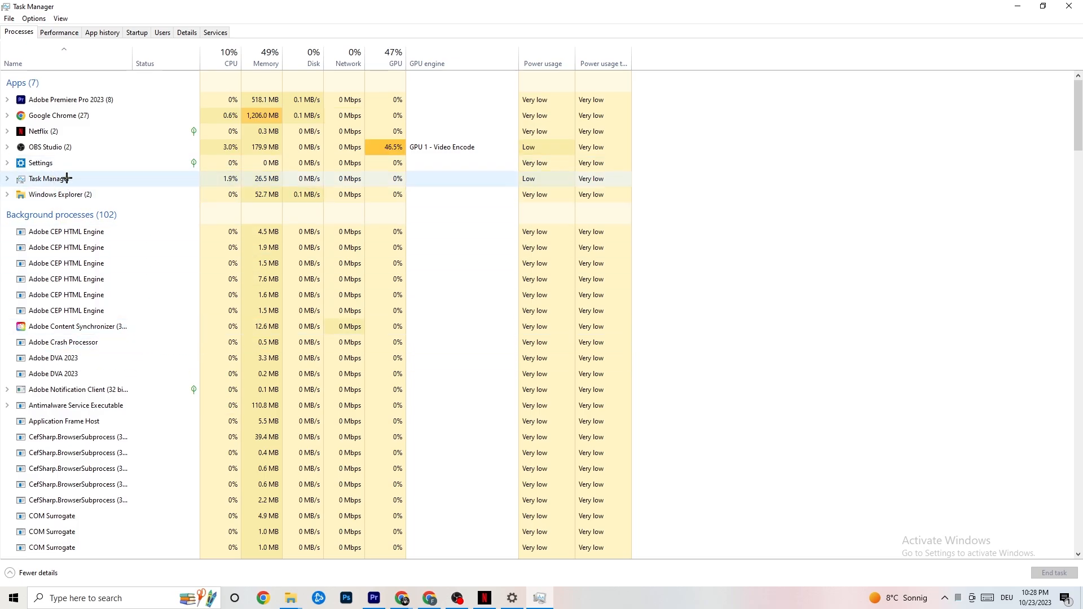
right_click(78, 116)
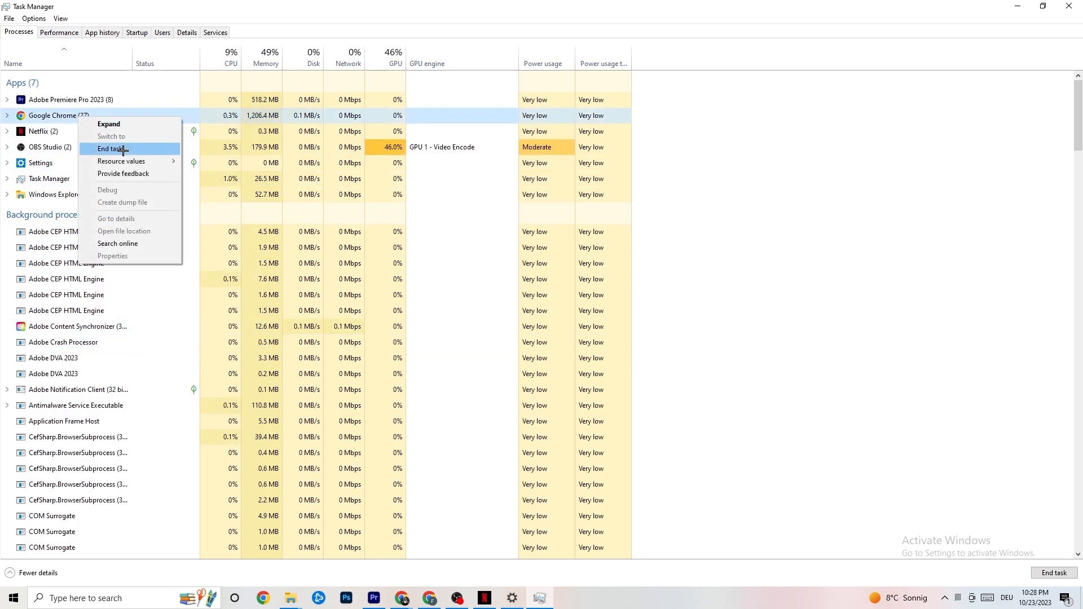
left_click(770, 136)
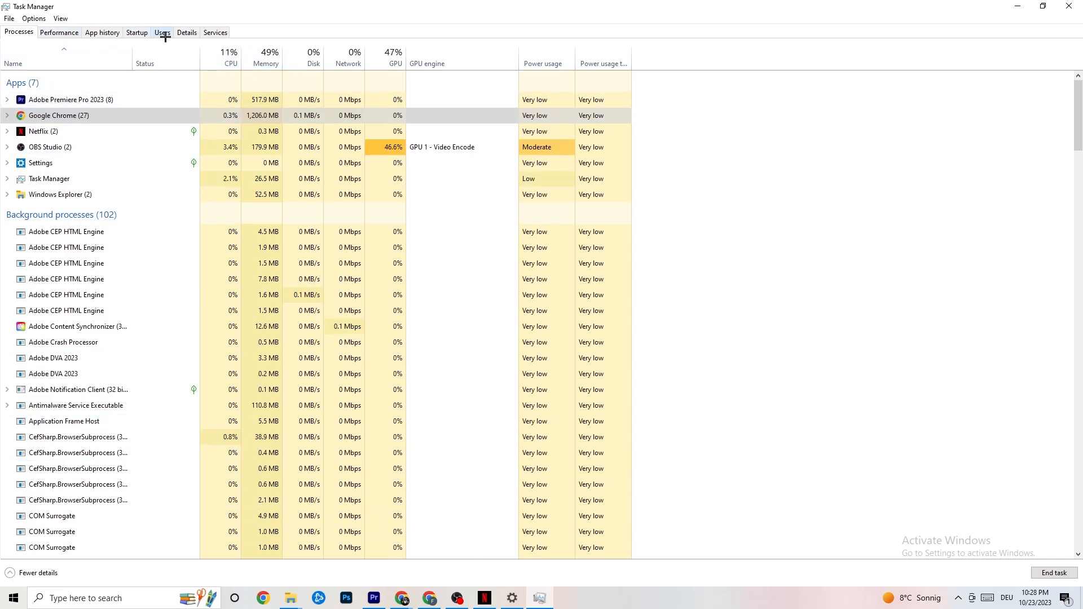
View the priority options for the Adobe Premiere Pro process in Task Manager's detailed process list without choosing one
left_click(186, 32)
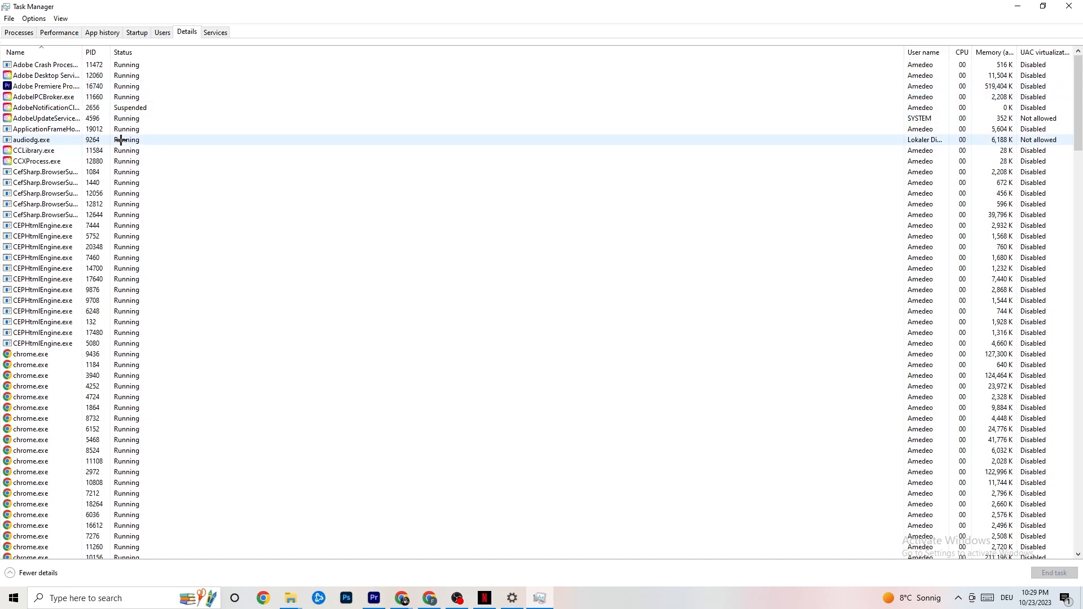
right_click(58, 89)
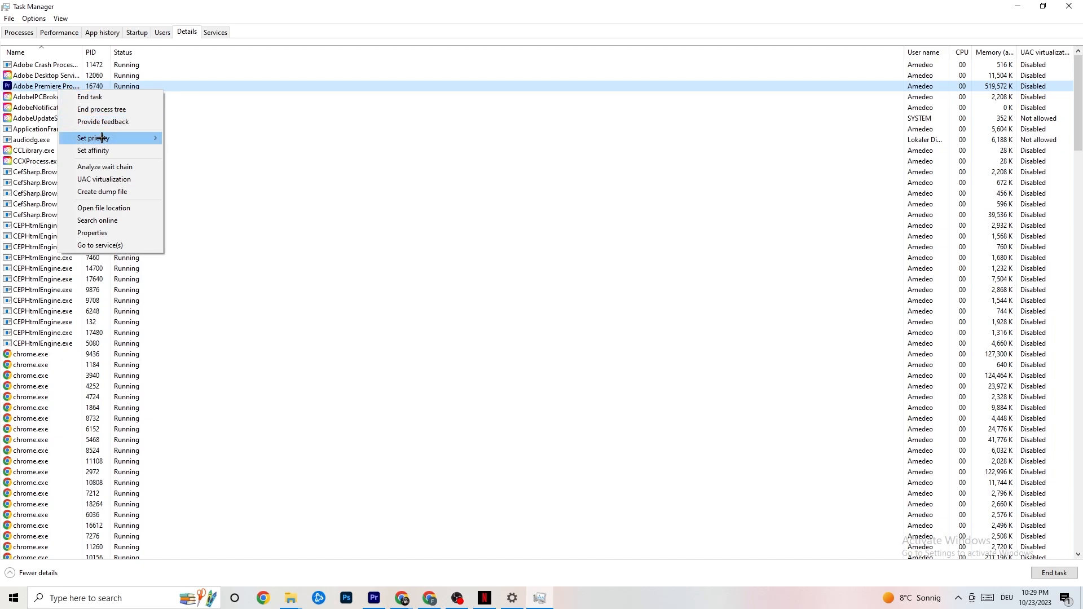
mouse_move(102, 138)
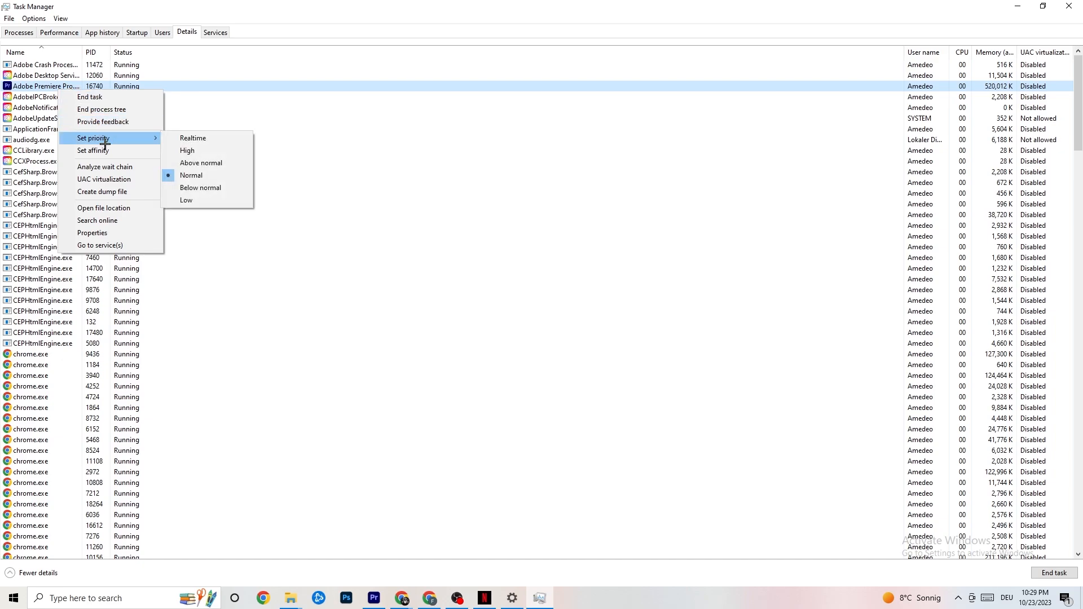
left_click(148, 133)
left_click(149, 133)
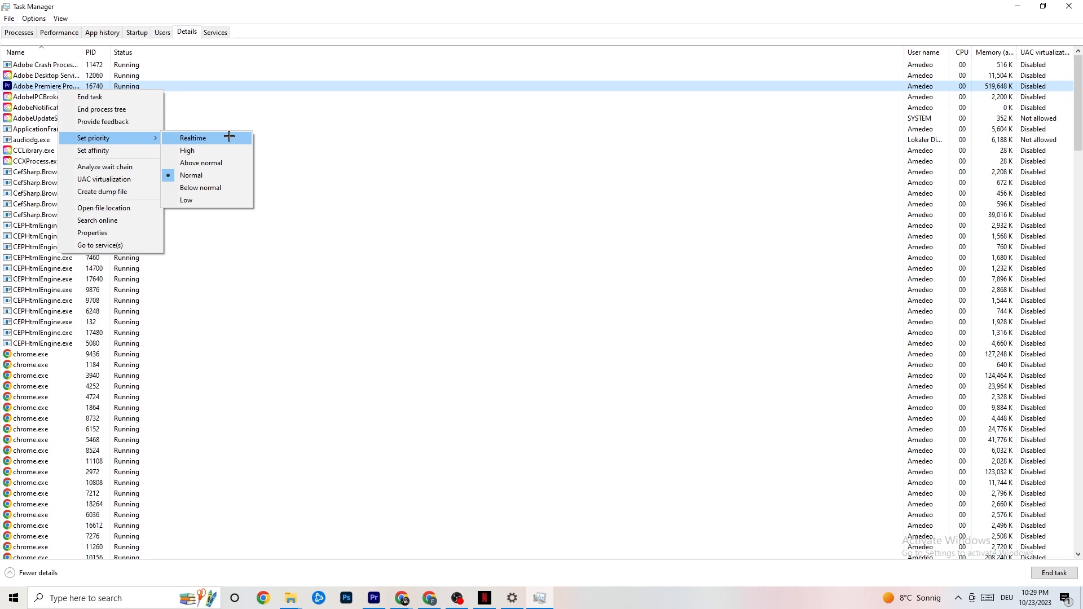
left_click(296, 119)
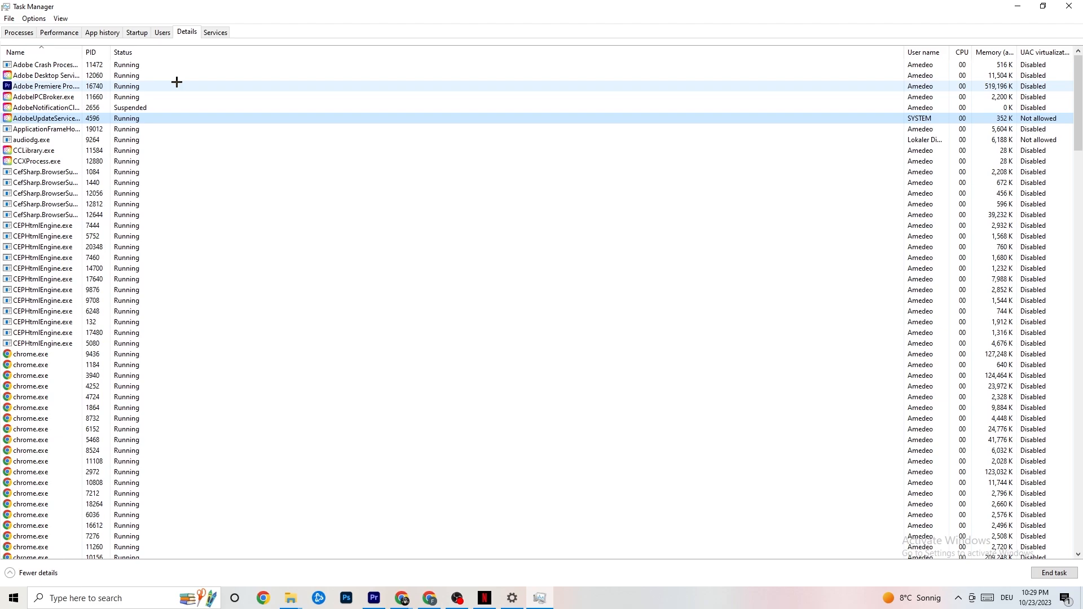
Review the startup apps and the actions available for Razer Synapse, and close Task Manager
left_click(137, 32)
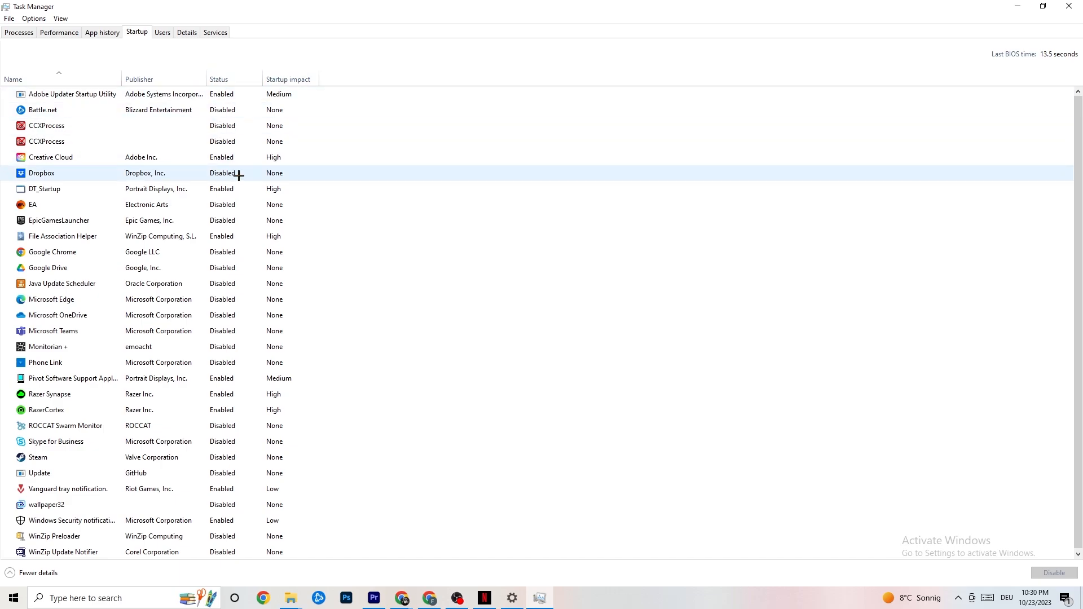
right_click(220, 395)
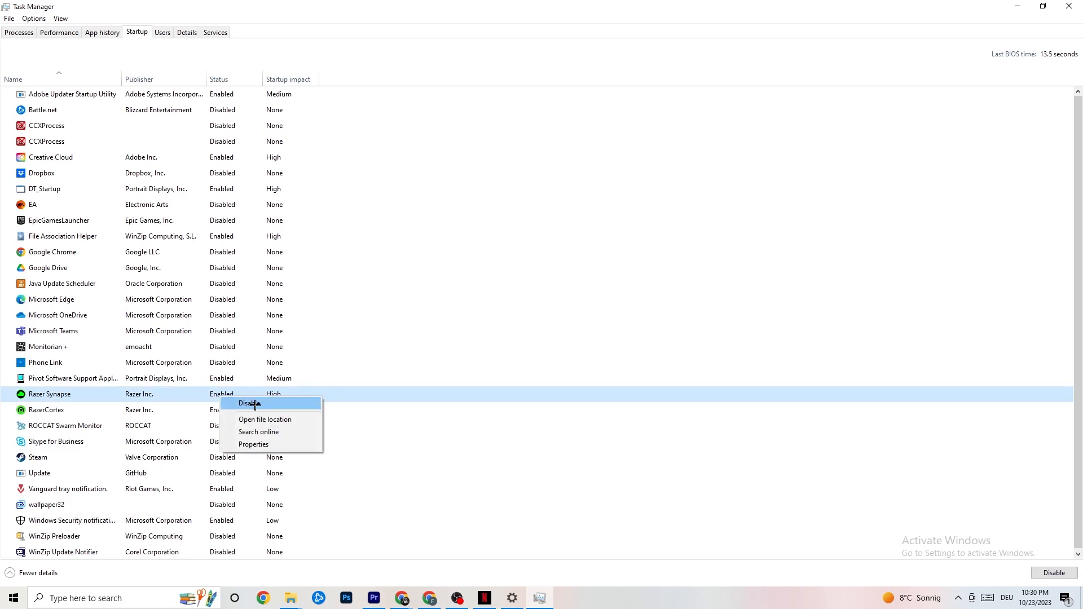
left_click(559, 57)
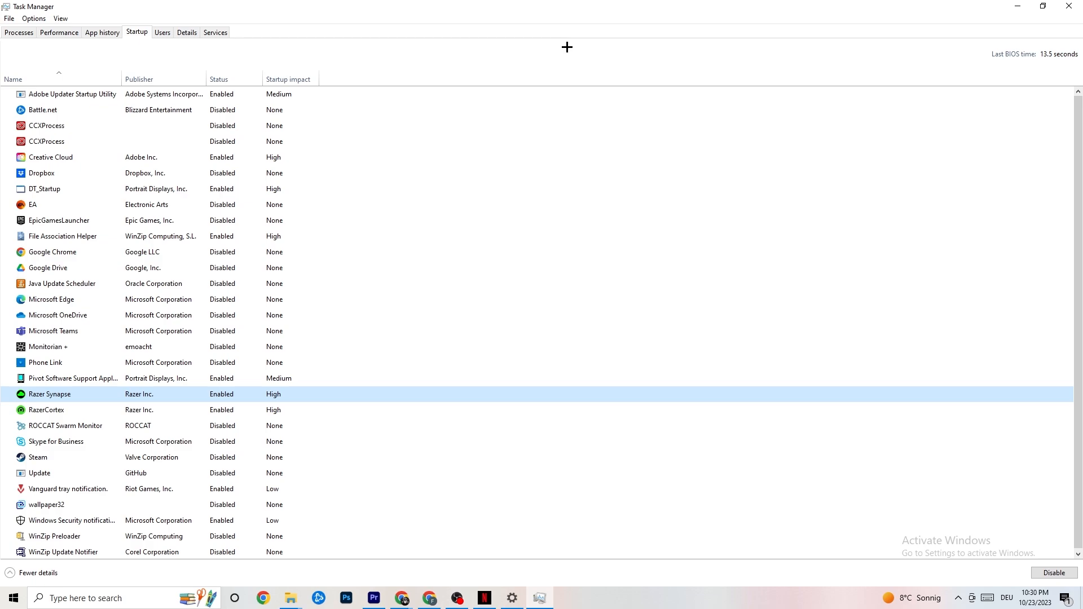
left_click(1063, 5)
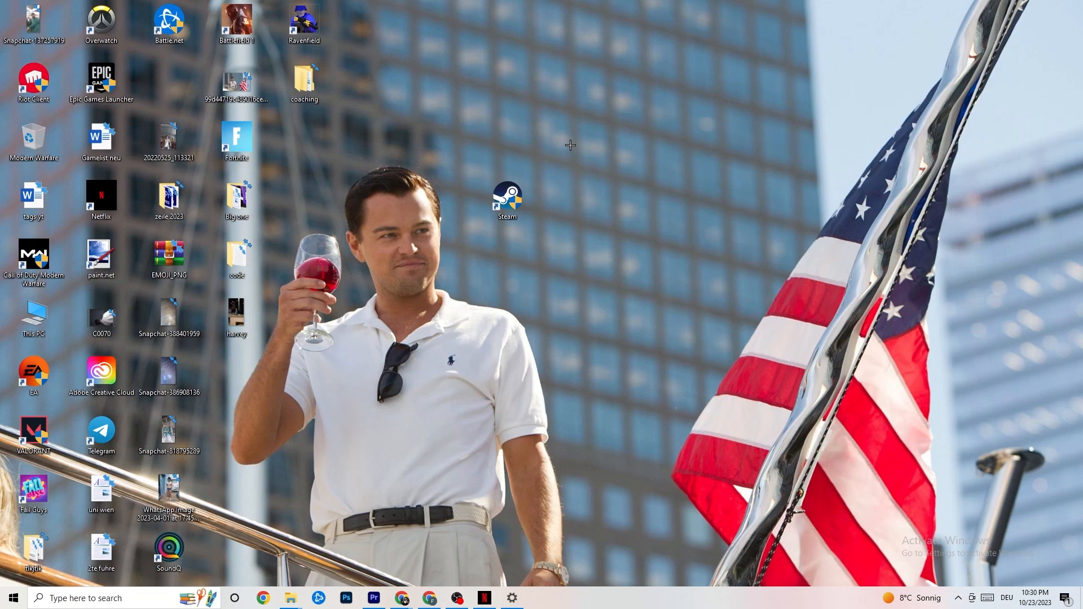
Open the Windows display settings and check the text and app scaling options, leaving the scale at 100% (Recommended)
left_click(8, 605)
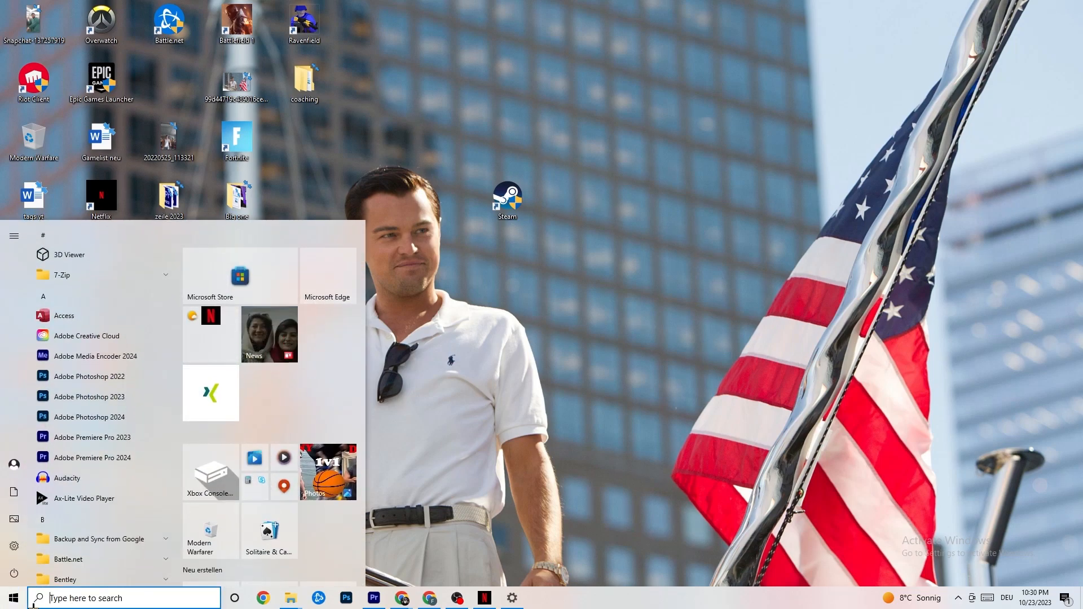
left_click(15, 546)
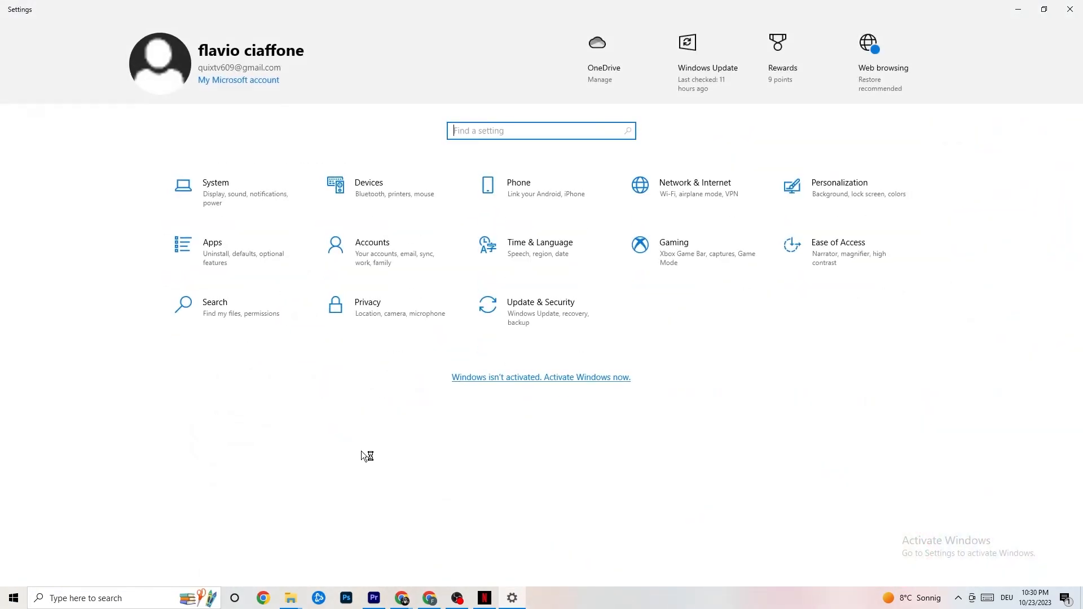
left_click(237, 191)
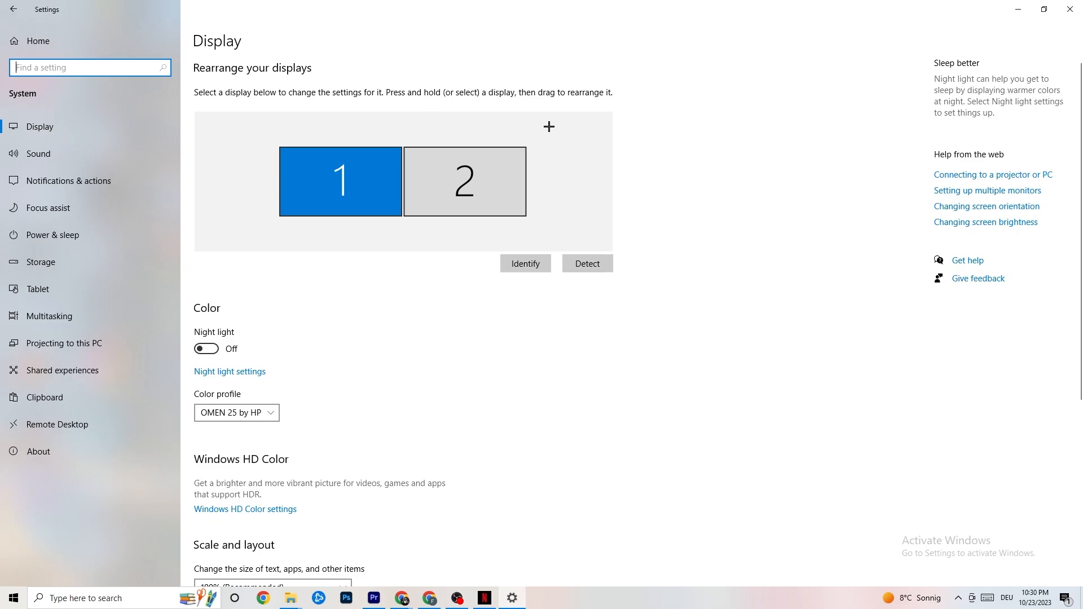
scroll(525, 126, "down", 5)
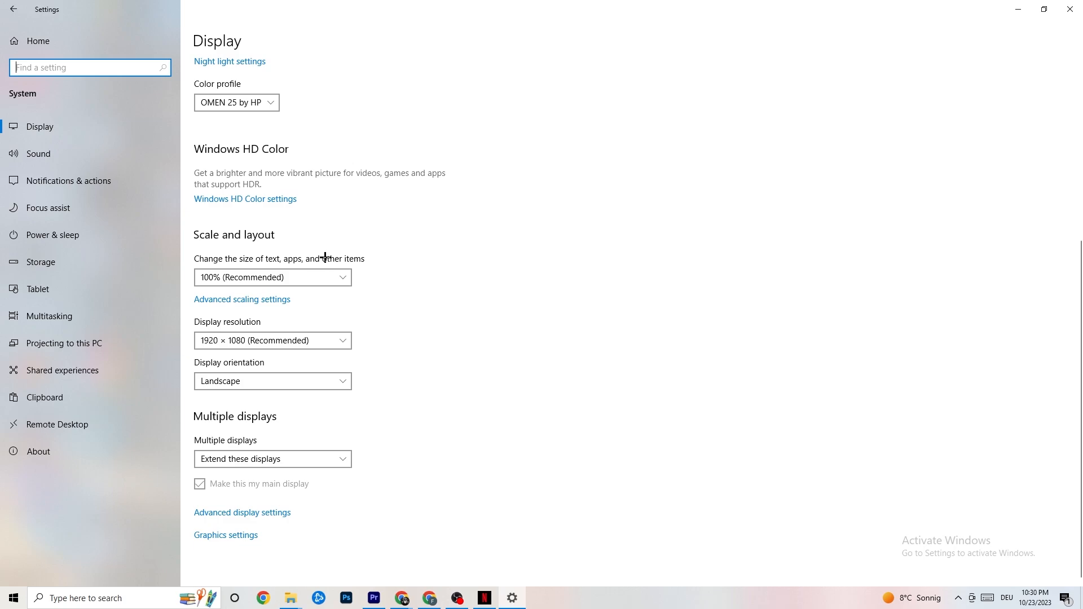
left_click(316, 277)
left_click(429, 220)
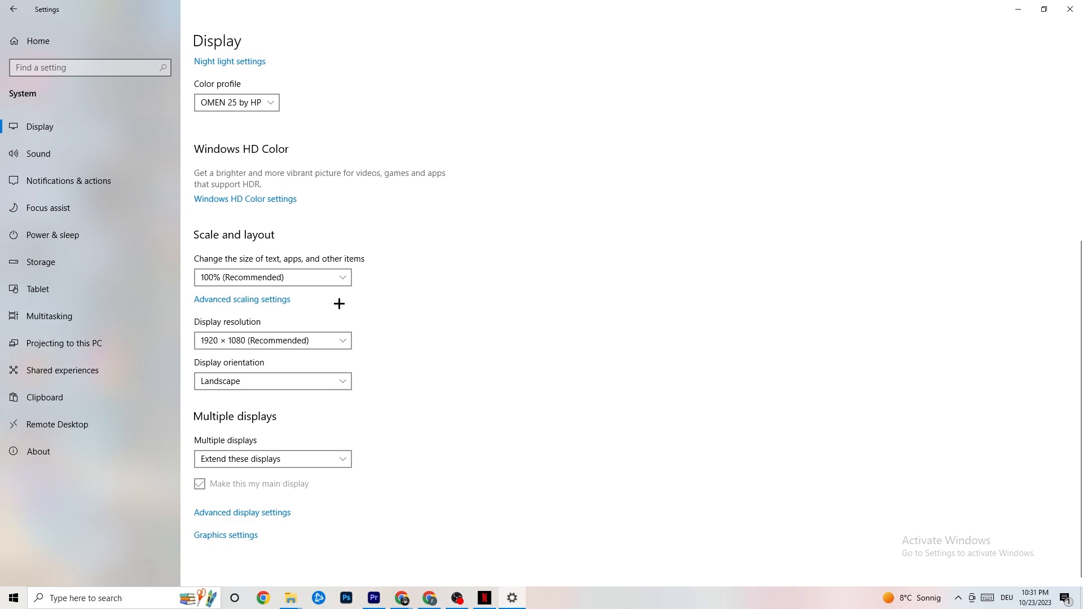
Review the available power plans through the additional power settings of Power & sleep, and close Power Options
left_click(68, 234)
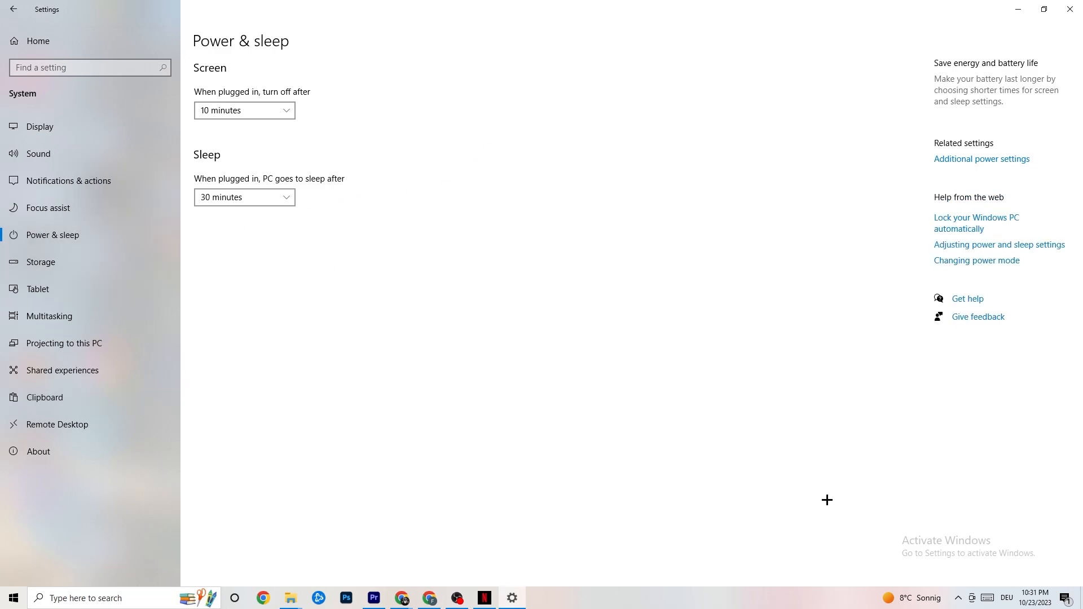
left_click(1001, 159)
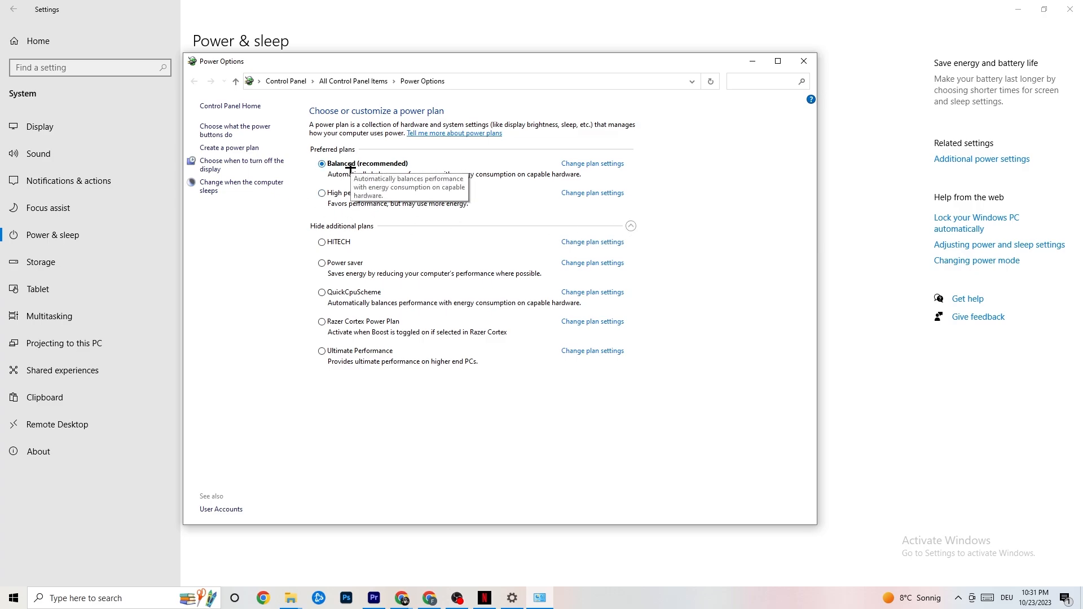
left_click(804, 61)
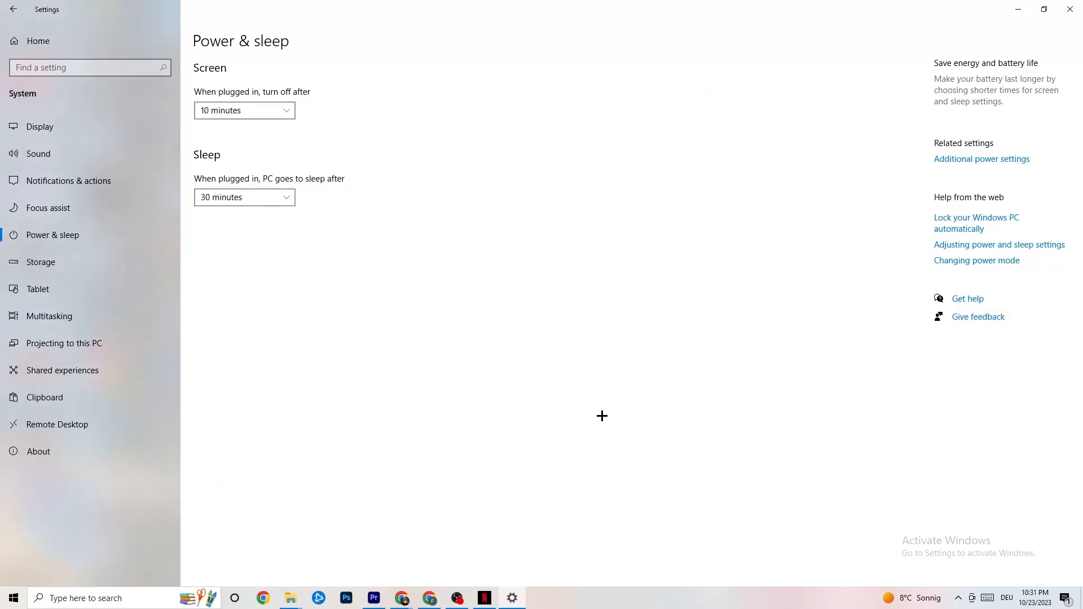
Open the Storage Sense configuration from the Storage settings and review how often Storage Sense can run
left_click(85, 273)
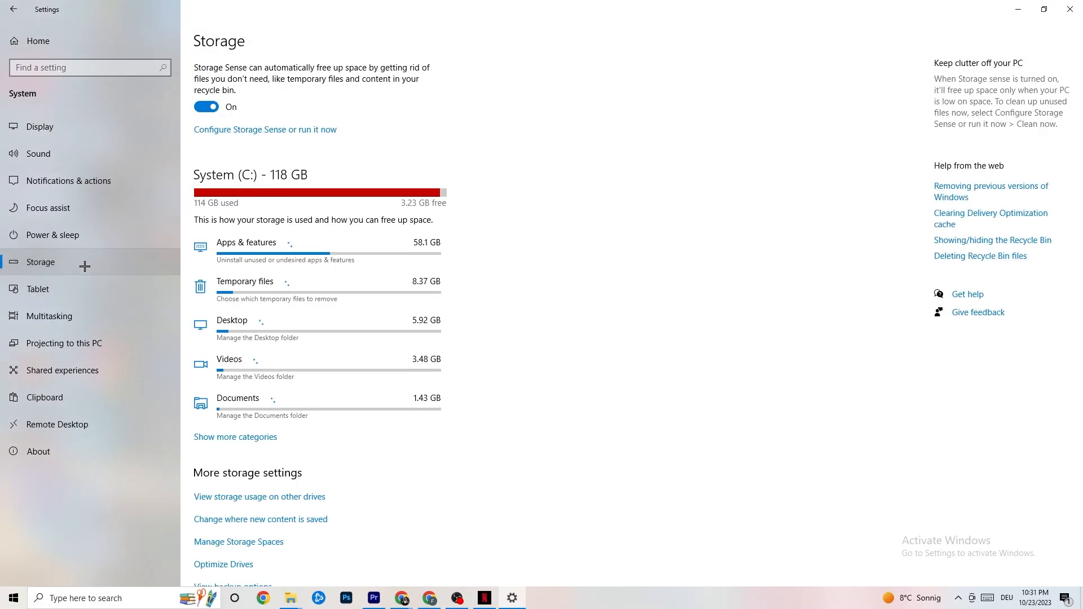
left_click(256, 133)
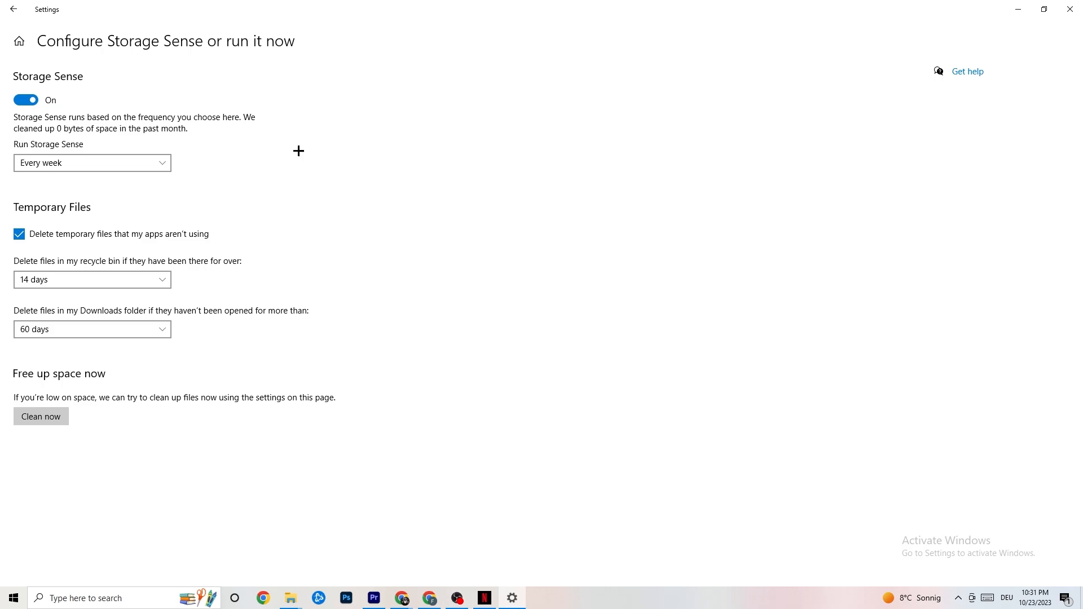
left_click(124, 164)
left_click(121, 164)
left_click(115, 164)
left_click(287, 224)
Review the deletion periods available for recycle bin and Downloads folder files, and return to the Settings home page
left_click(126, 277)
left_click(382, 226)
left_click(136, 330)
left_click(461, 274)
left_click(12, 6)
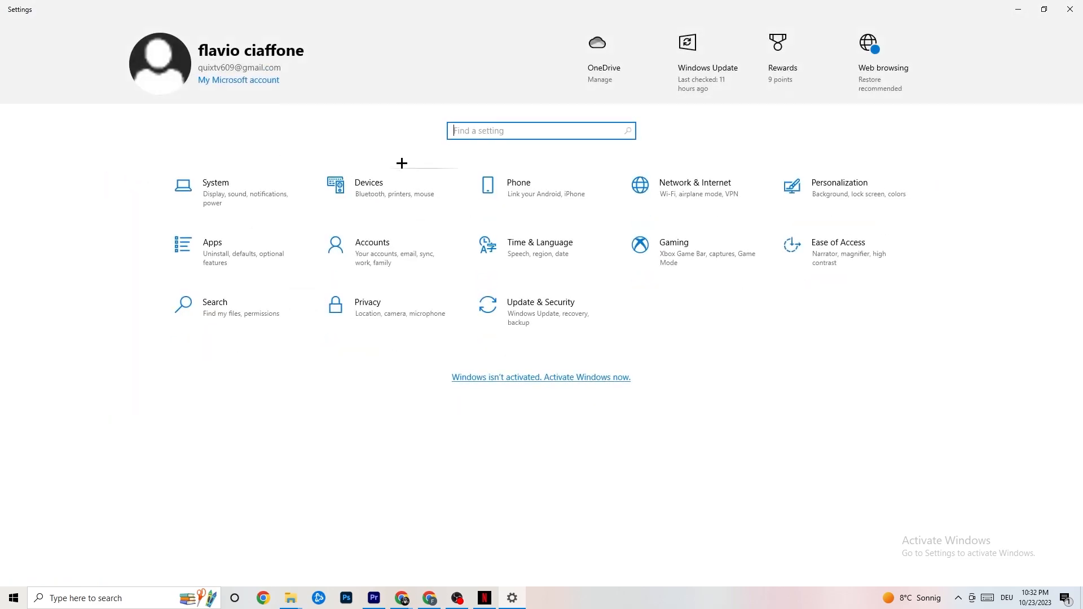
Review the Captures and Game Mode pages of the Gaming settings, and return to the Settings home page
left_click(721, 257)
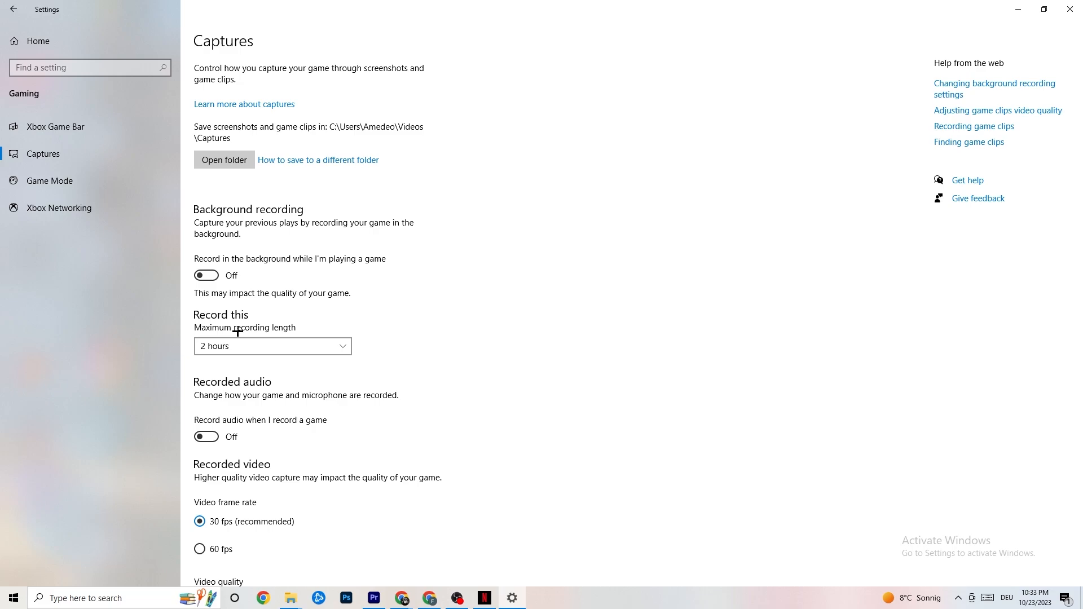
left_click(101, 193)
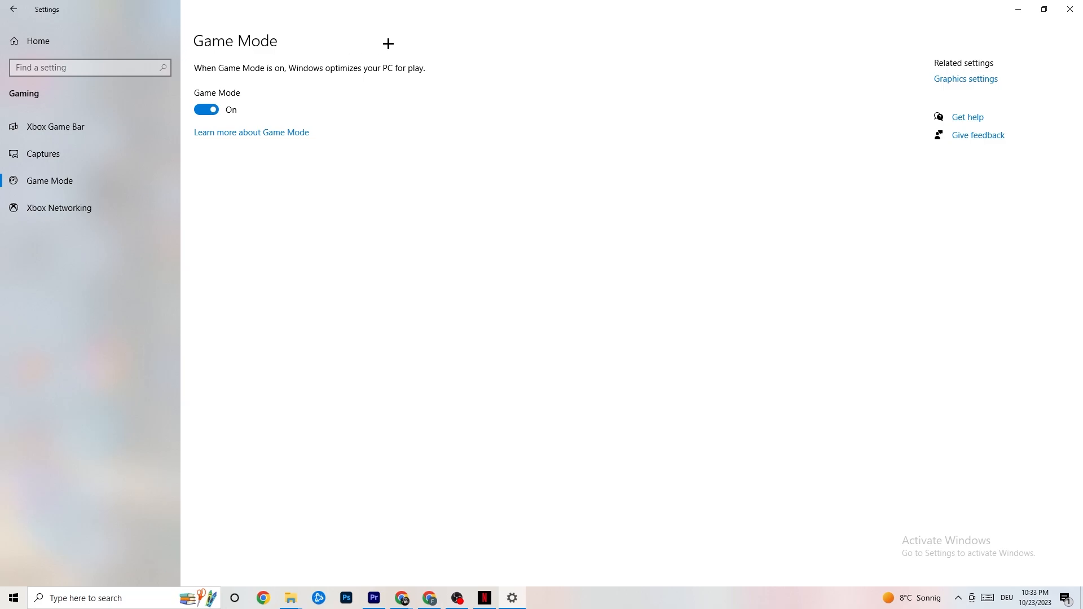
left_click(14, 9)
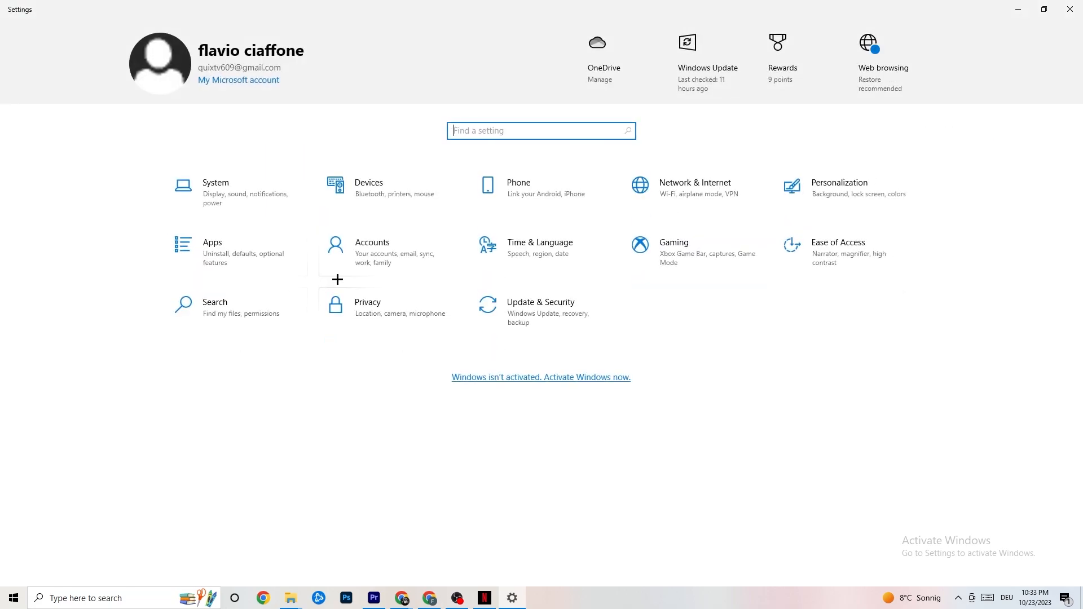
Review the Windows Update and Troubleshoot pages under Update & Security, and close Settings
left_click(568, 322)
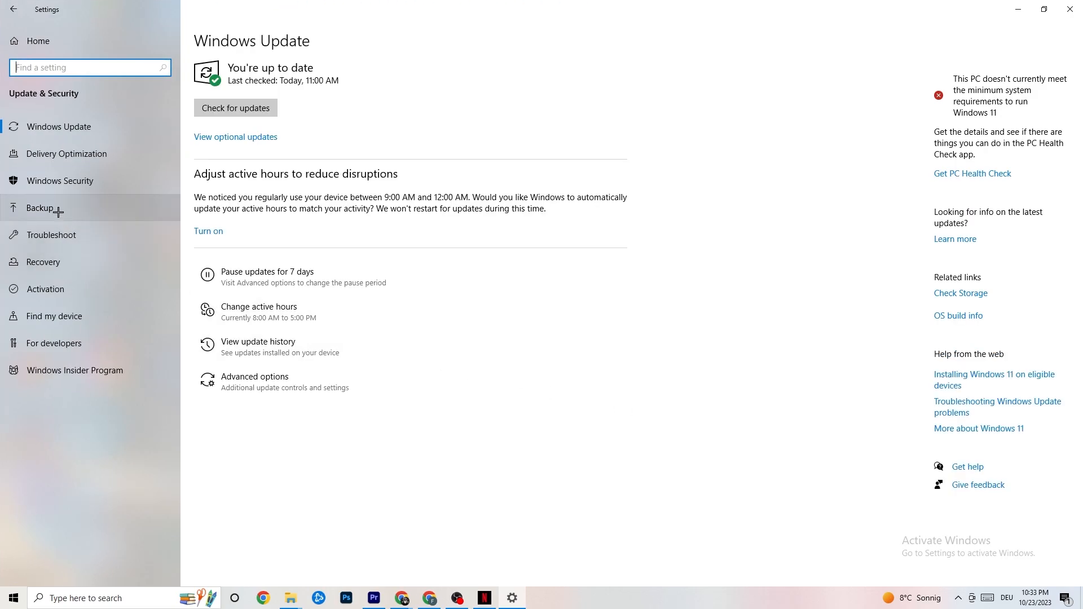
left_click(63, 232)
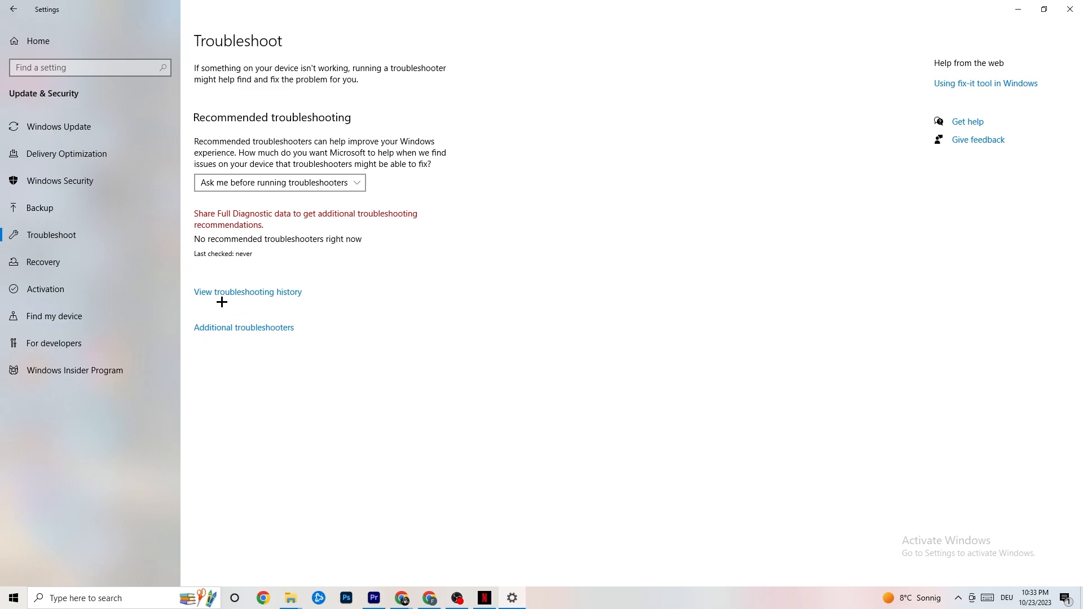
left_click(85, 132)
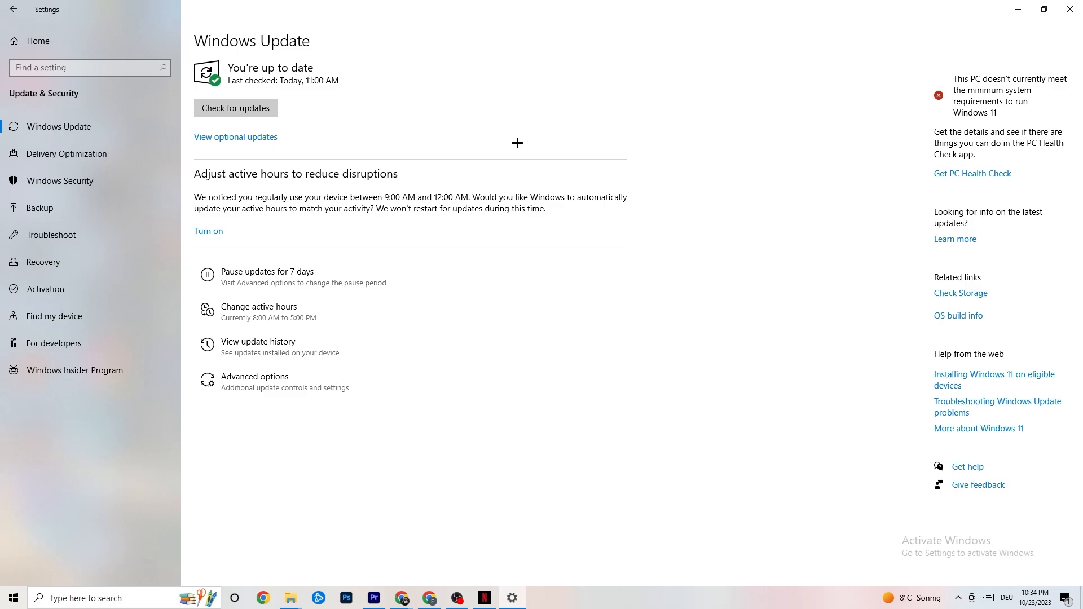
left_click(1058, 12)
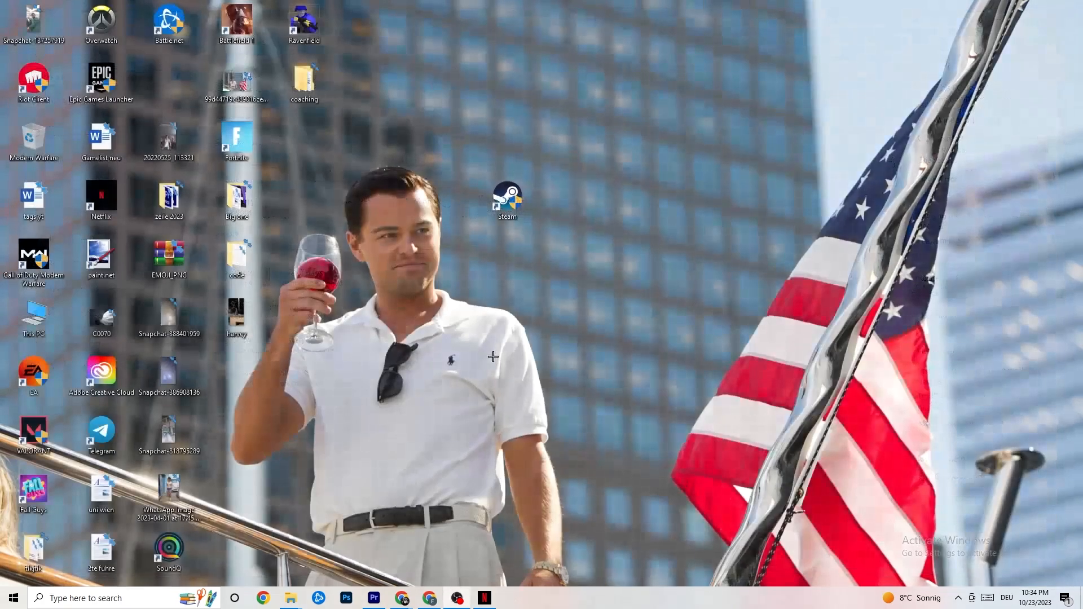